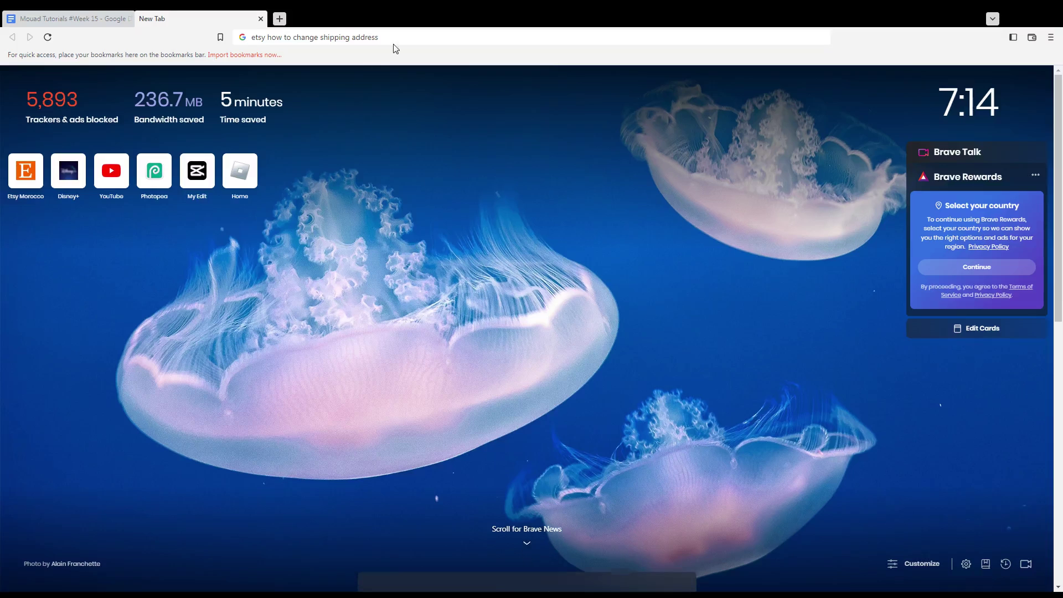
# Strip the extra search words from the address bar, leaving only etsy.com, and load it
pyautogui.moveTo(384, 38); pyautogui.dragTo(266, 41)
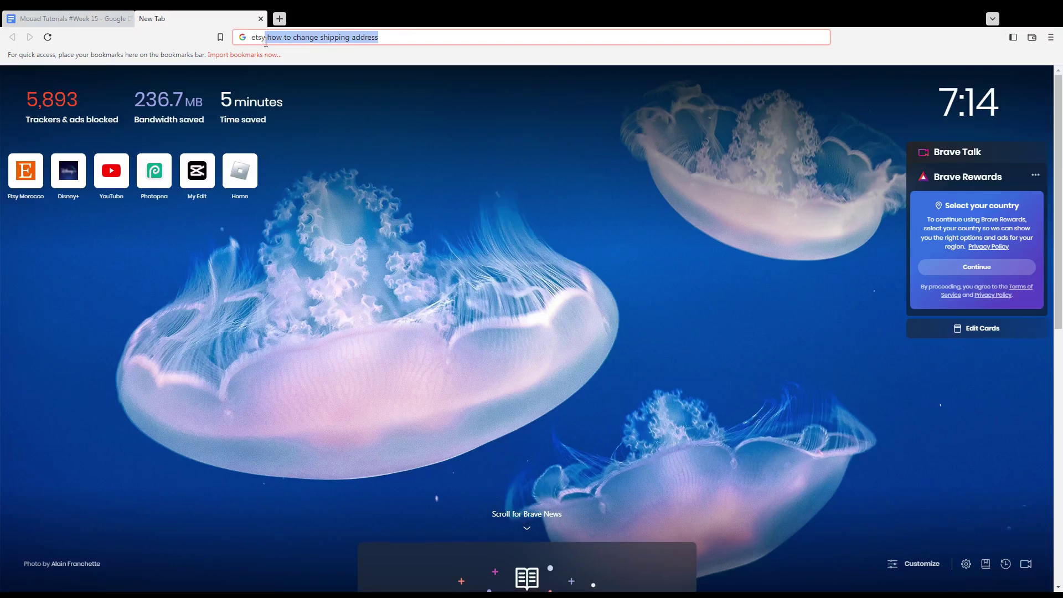
pyautogui.press('BackSpace')
pyautogui.press('Return')
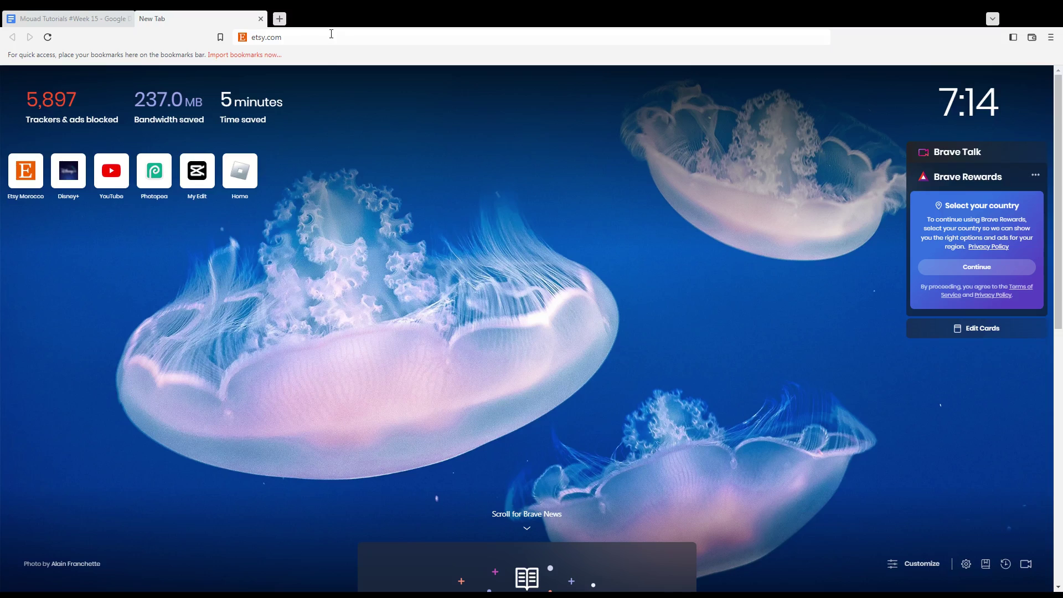
pyautogui.click(275, 37)
pyautogui.moveTo(282, 37); pyautogui.dragTo(267, 37)
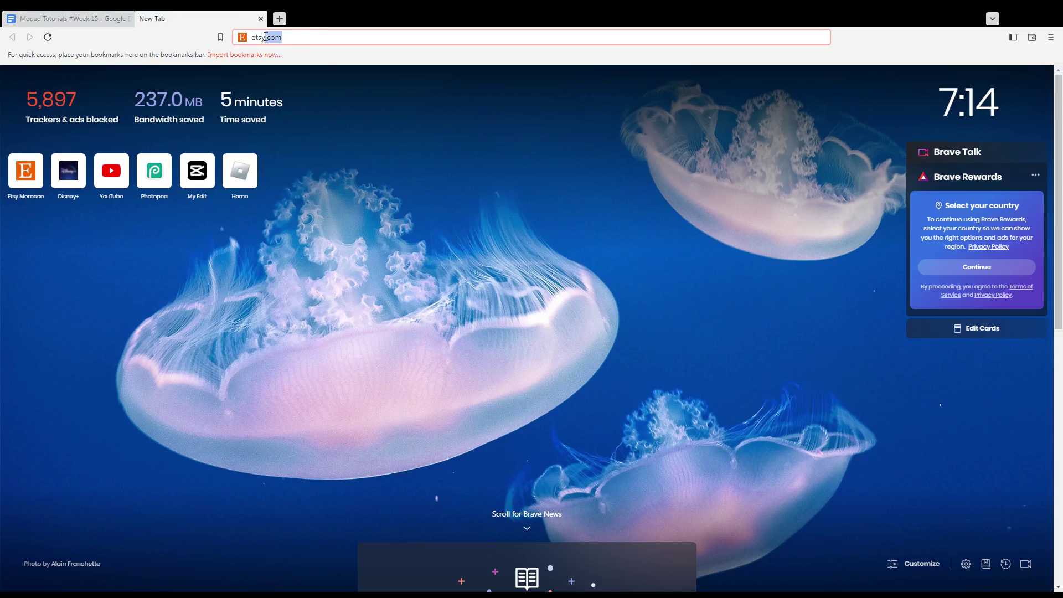
pyautogui.press('Return')
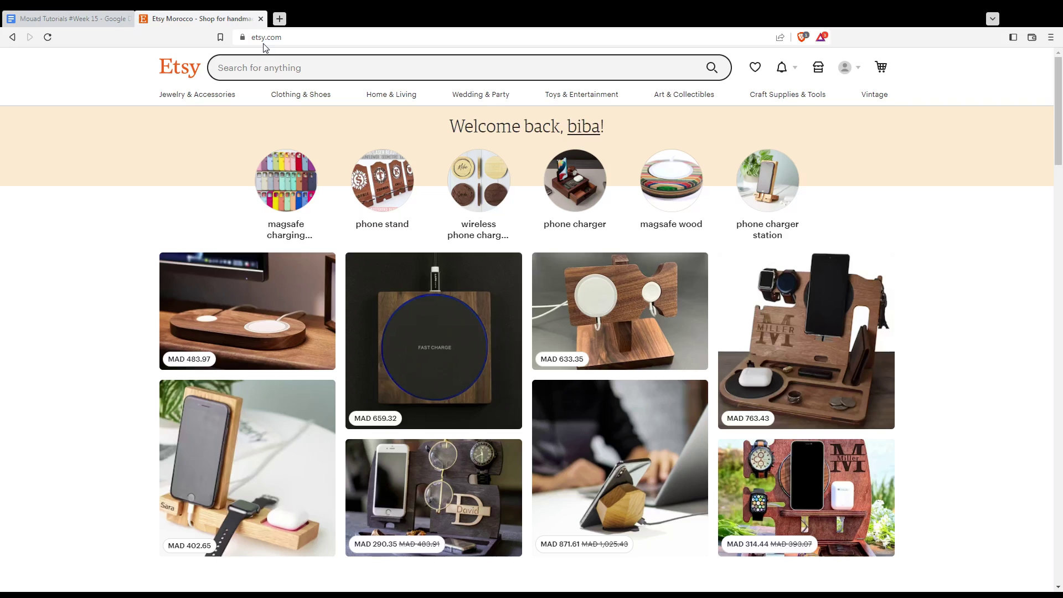
pyautogui.moveTo(450, 126); pyautogui.dragTo(611, 133)
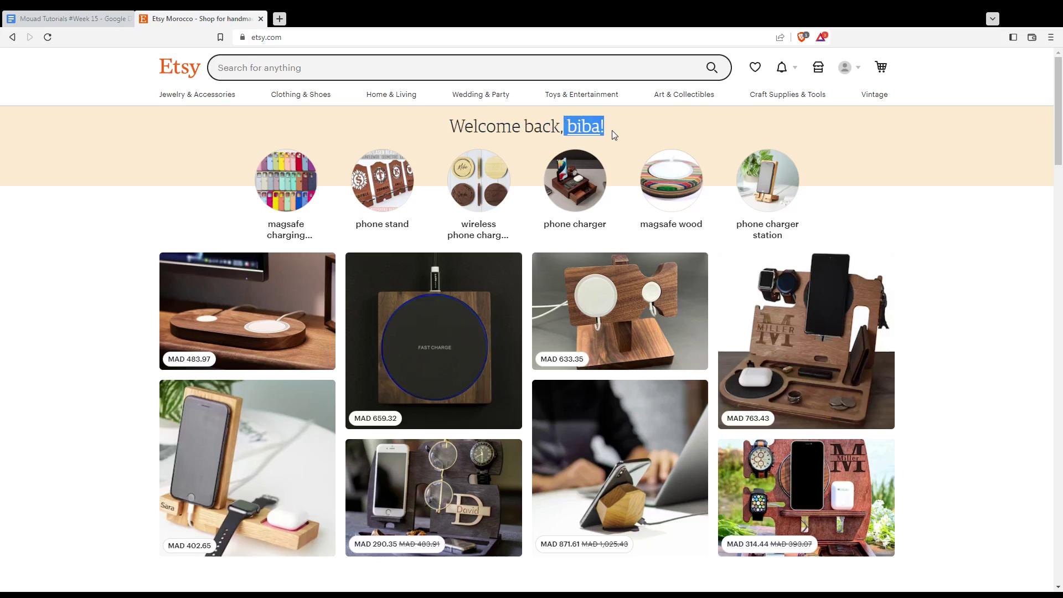
pyautogui.click(898, 194)
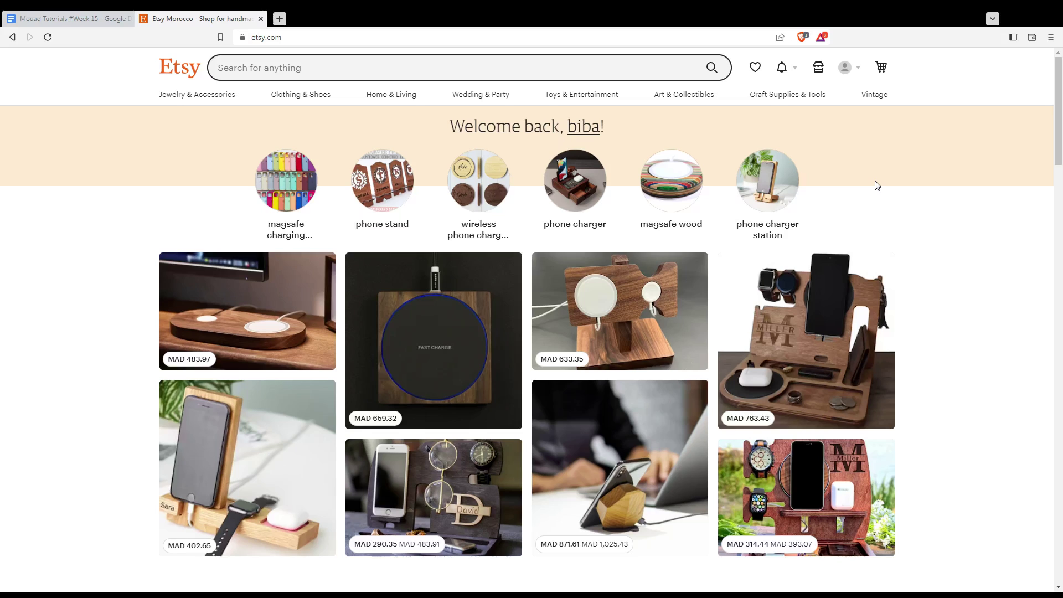
pyautogui.moveTo(443, 133); pyautogui.dragTo(536, 129)
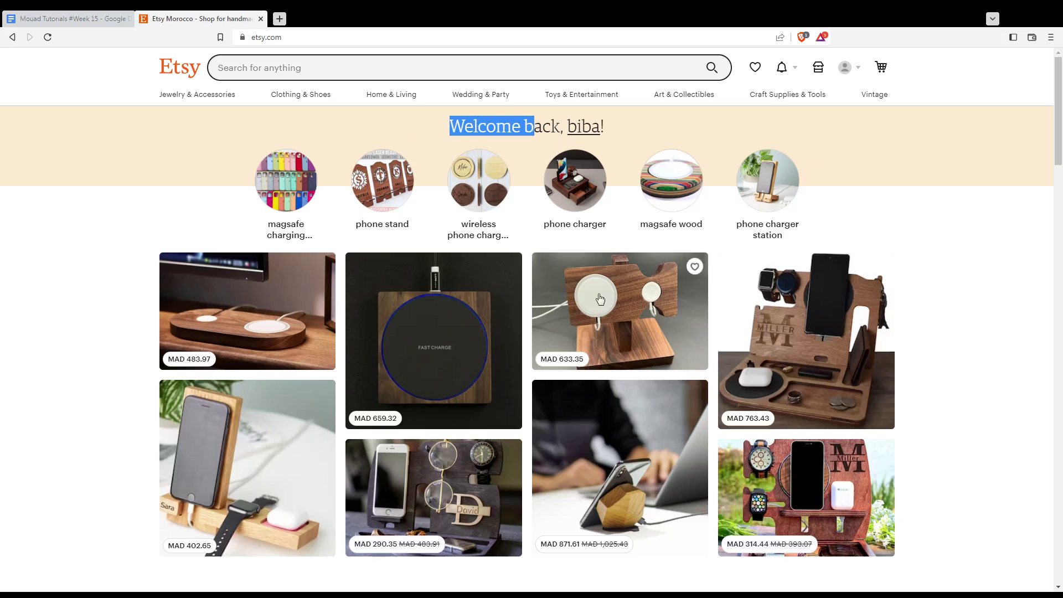
pyautogui.click(898, 222)
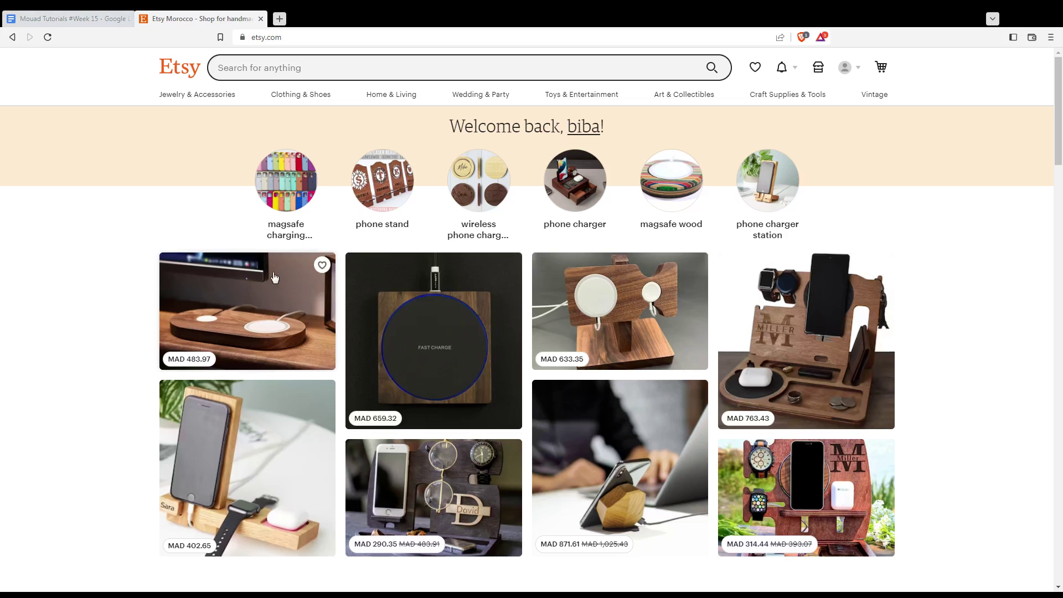
pyautogui.moveTo(433, 341)
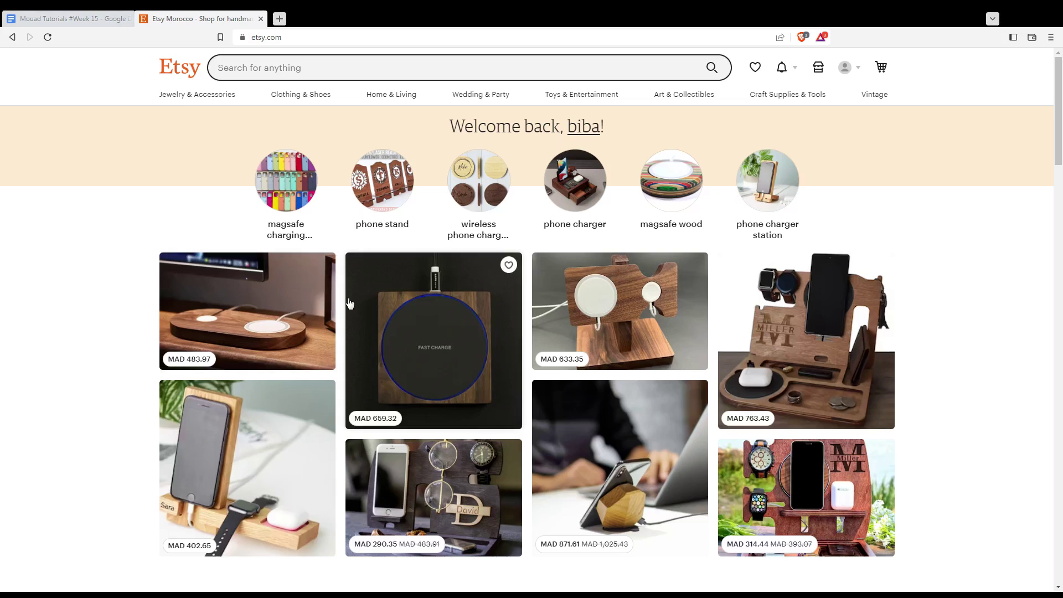
# Add the first MagSafe charging base in Walnut Wood material to the cart and view the cart
pyautogui.click(241, 310)
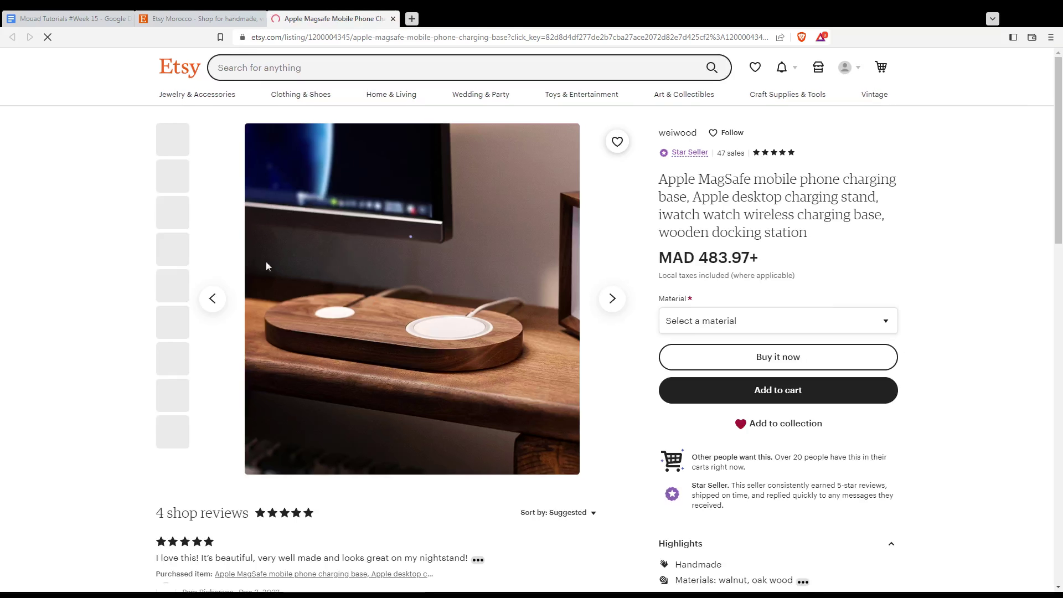
pyautogui.click(752, 393)
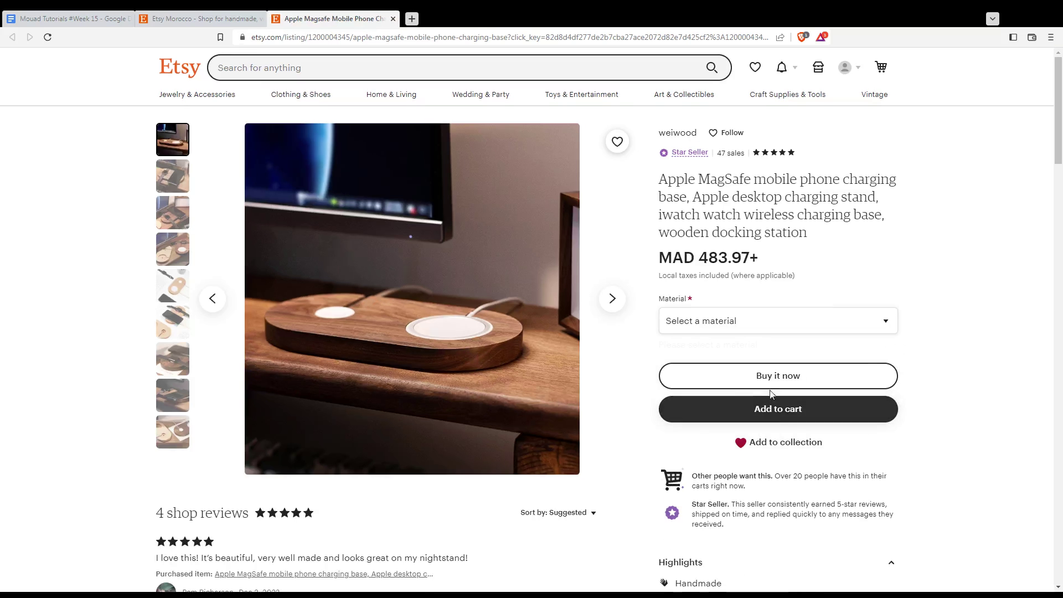
pyautogui.click(743, 322)
pyautogui.click(724, 351)
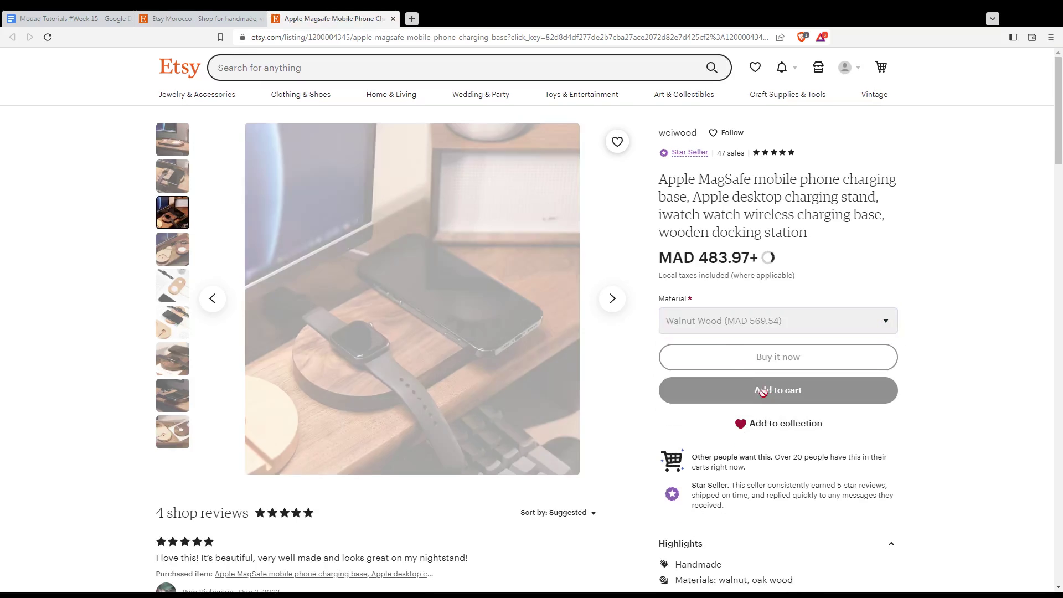
pyautogui.click(767, 395)
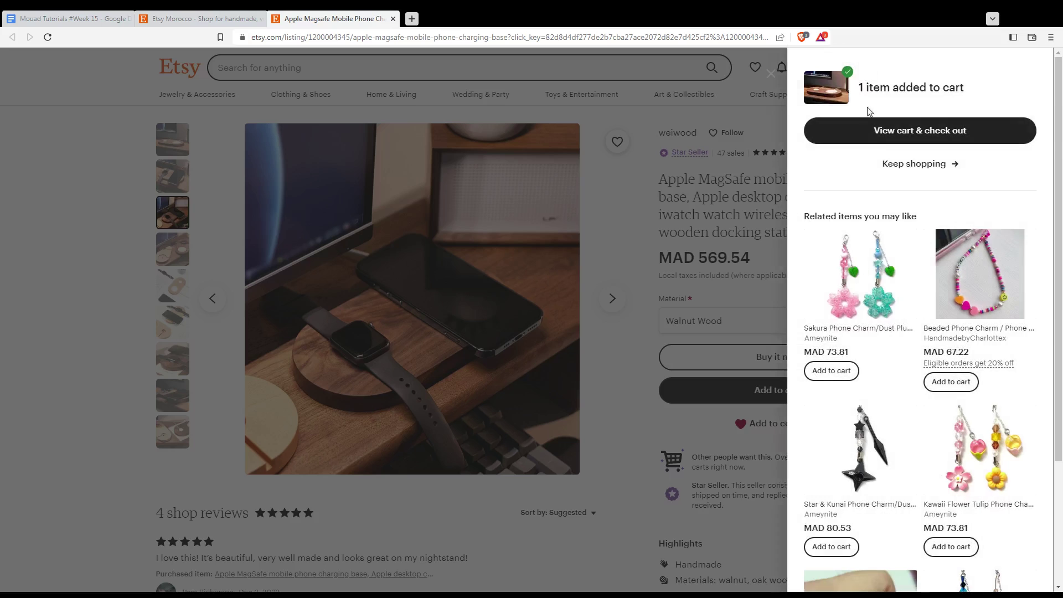
pyautogui.click(896, 134)
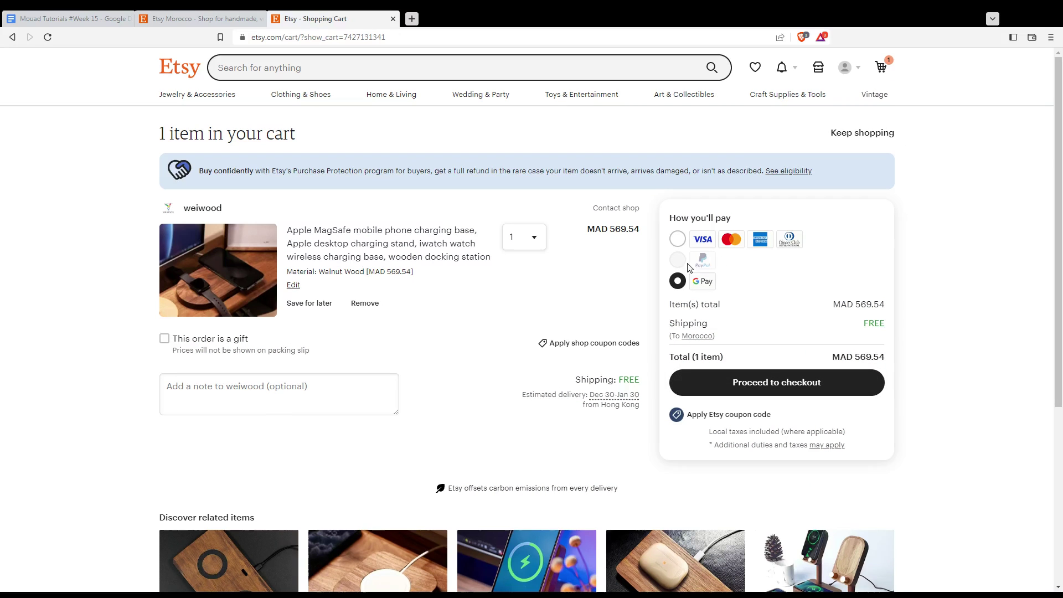
# Try checking out, which shows an account-suspended banner, then close the Shopping Cart tab
pyautogui.click(723, 384)
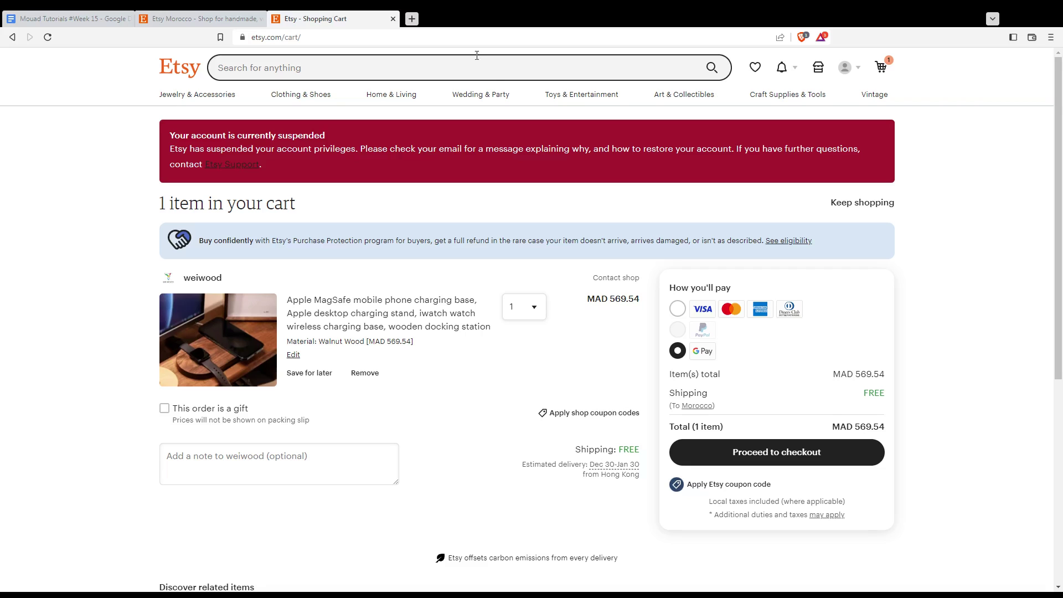
pyautogui.click(392, 19)
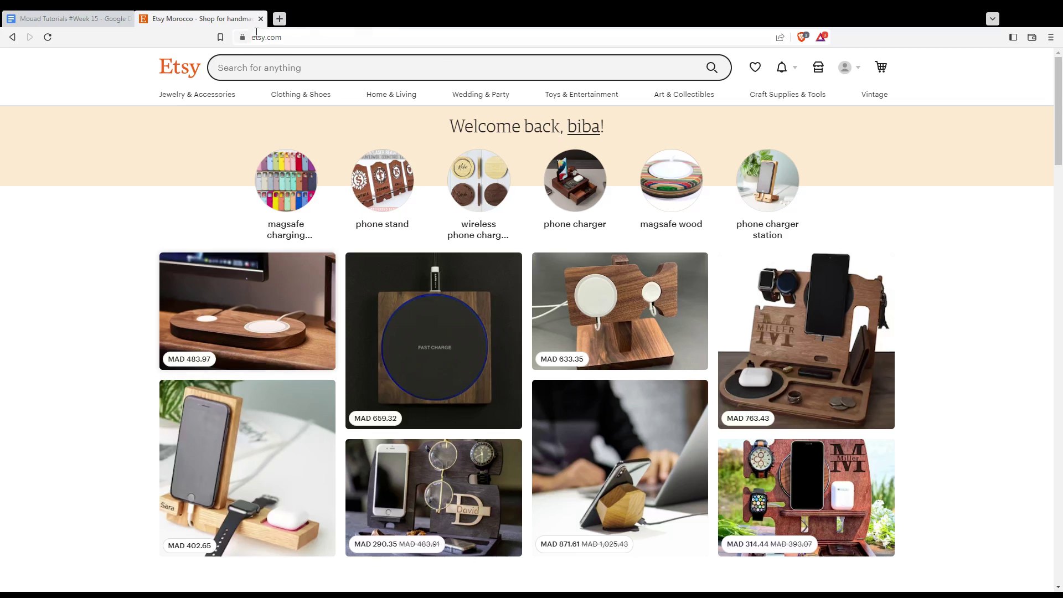
# Go to Account settings > Addresses, which lists three saved Tangier addresses
pyautogui.click(853, 74)
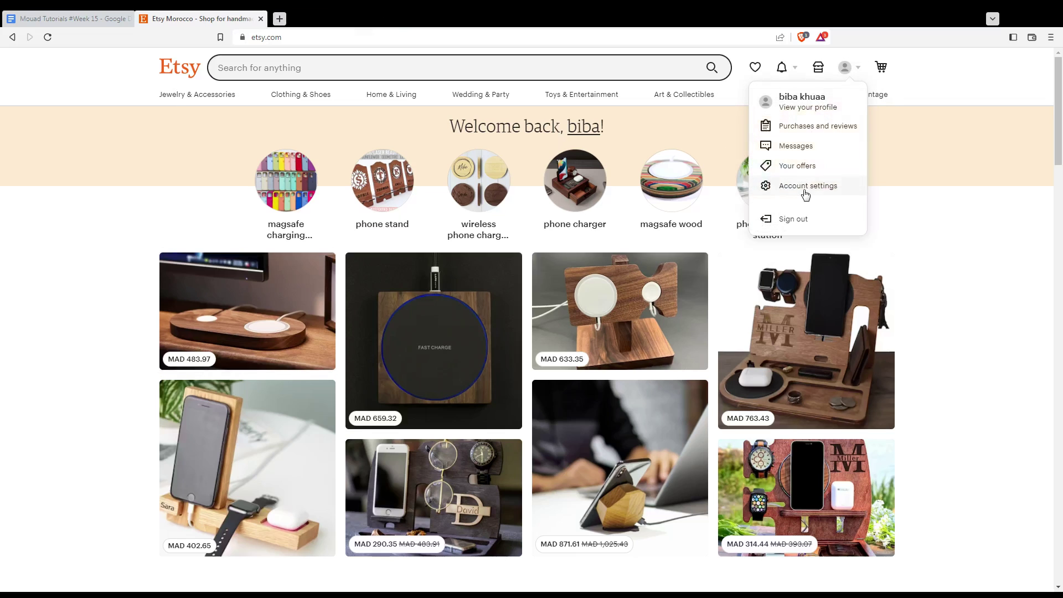
pyautogui.click(806, 191)
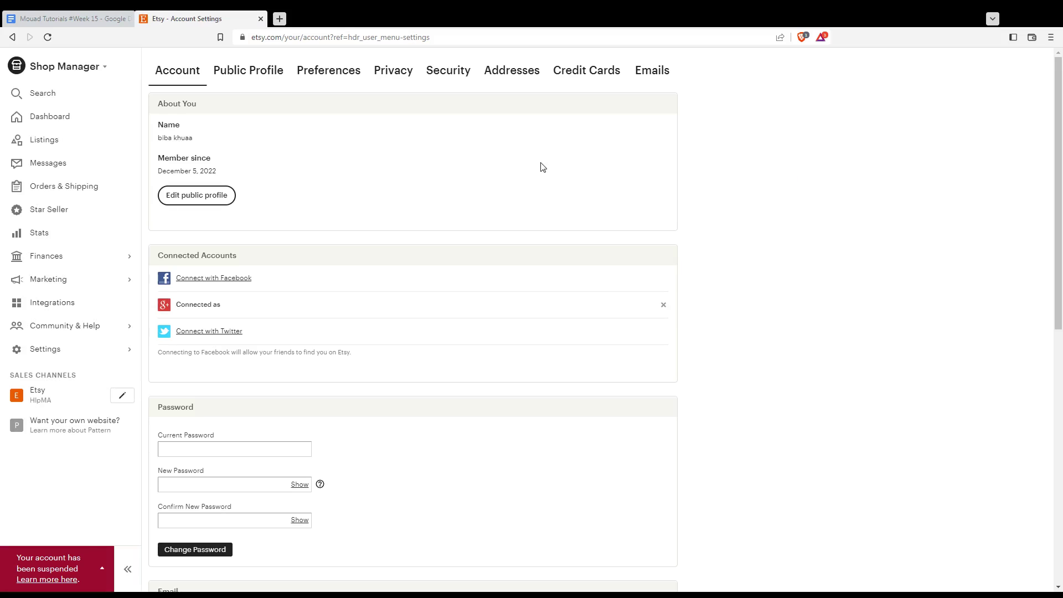
pyautogui.click(507, 75)
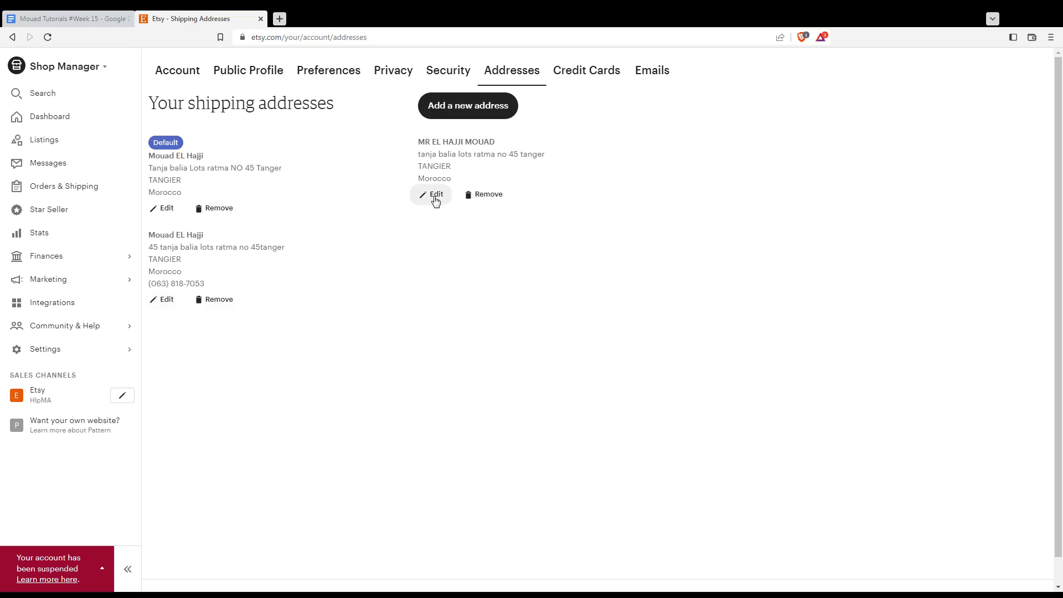
# After reviewing the addresses' Edit/Remove links, return to the Account settings tab
pyautogui.click(177, 70)
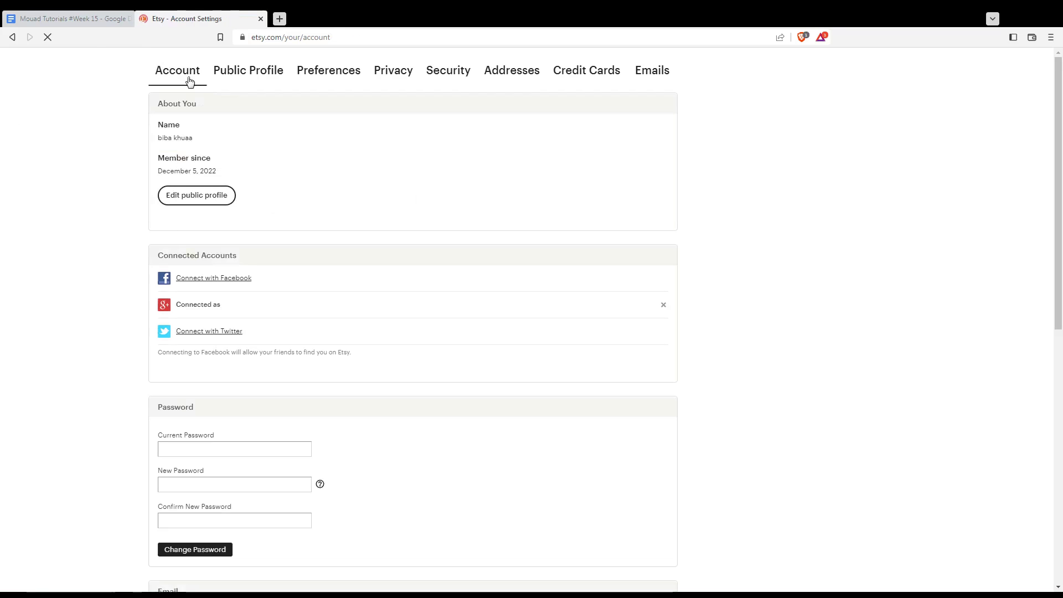